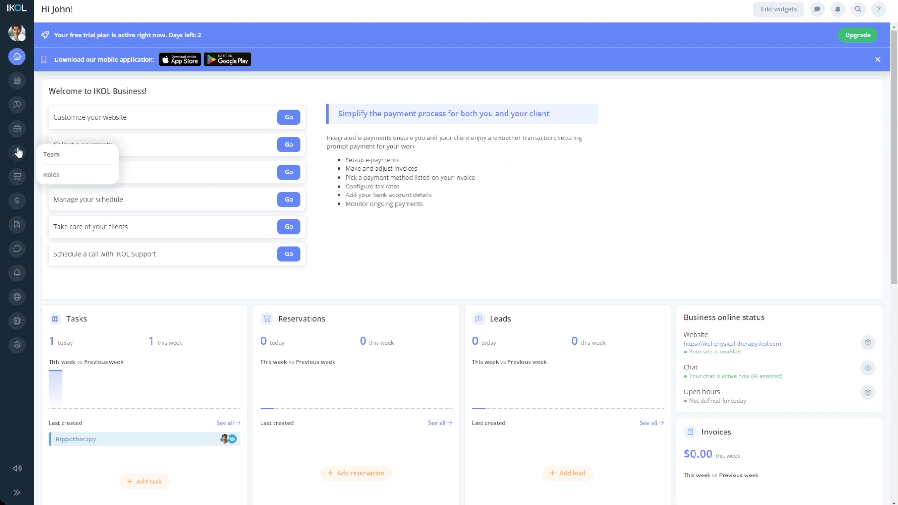
- Open the Team page from the people menu in the left sidebar
click(54, 159)
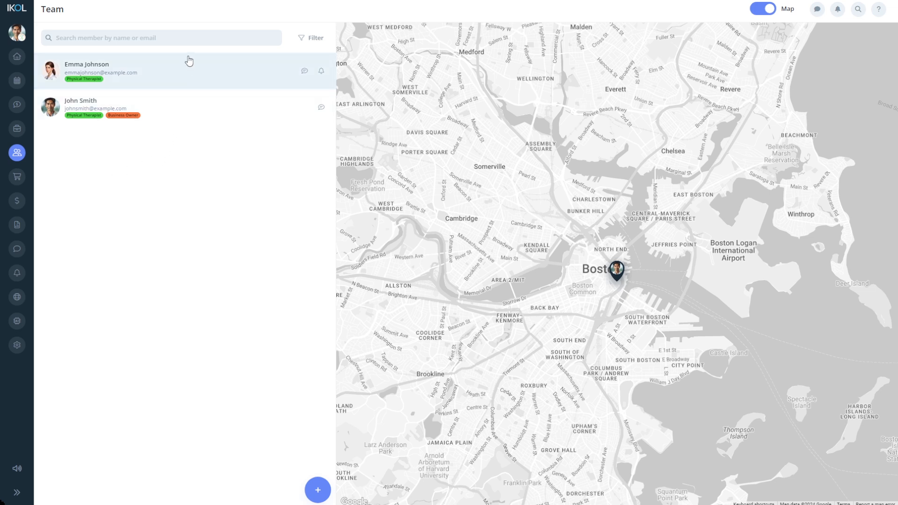
- Search the team members by a member's name, then clear the search
click(183, 43)
text(Emma)
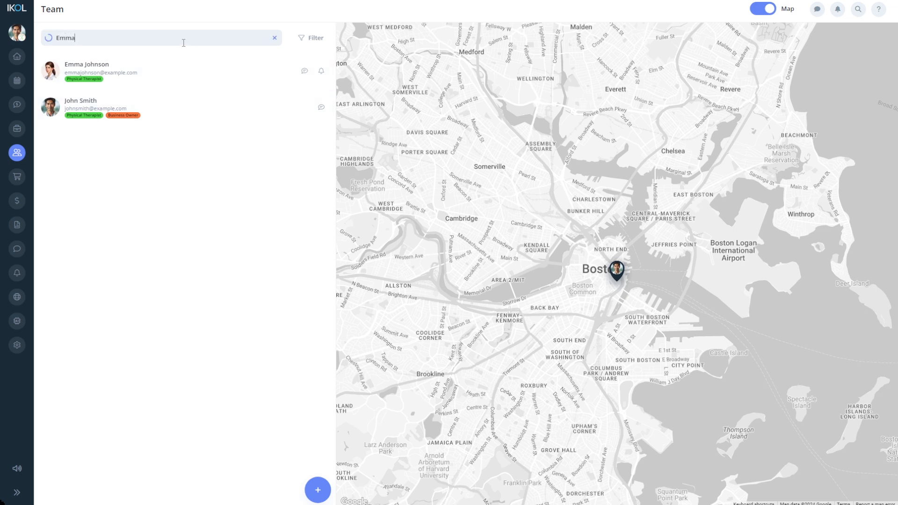
key(BackSpace)
key(BackSpace)
key(BackSpace)
key(BackSpace)
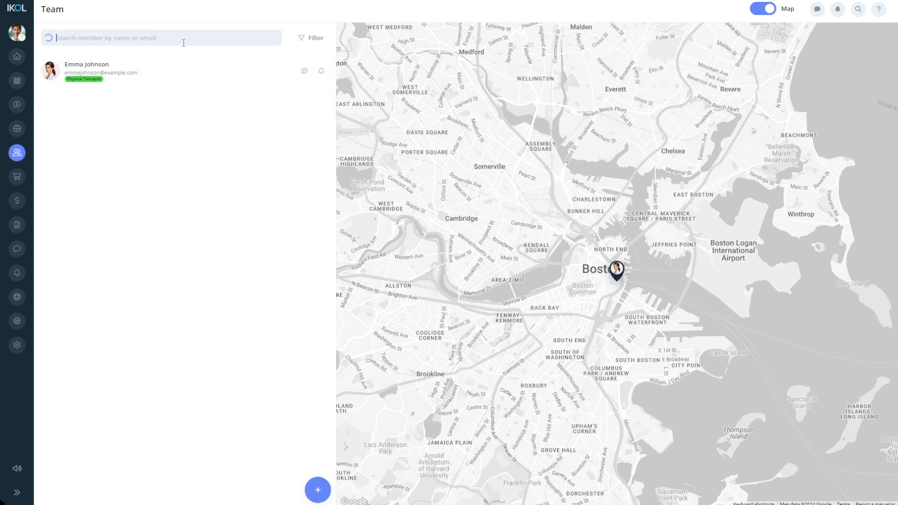
- Apply and remove the Business Owner label filter, then start adding a new team member
click(303, 41)
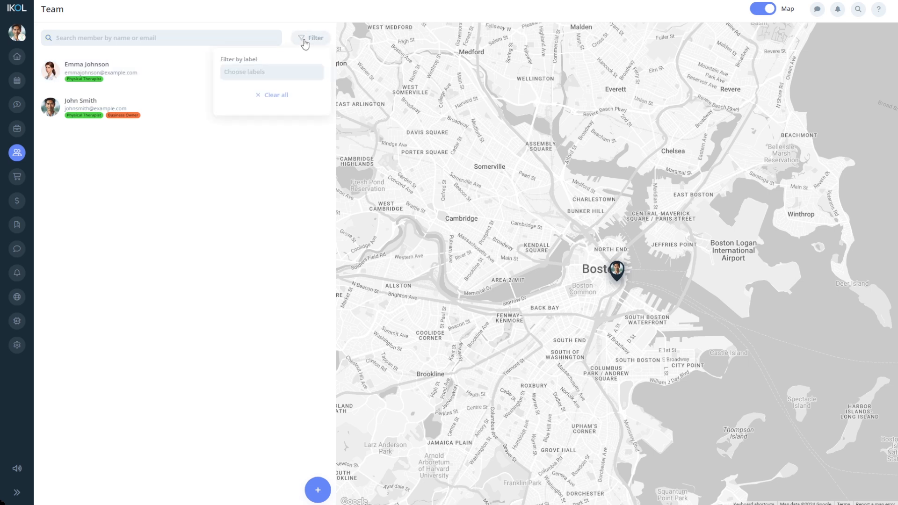
click(281, 73)
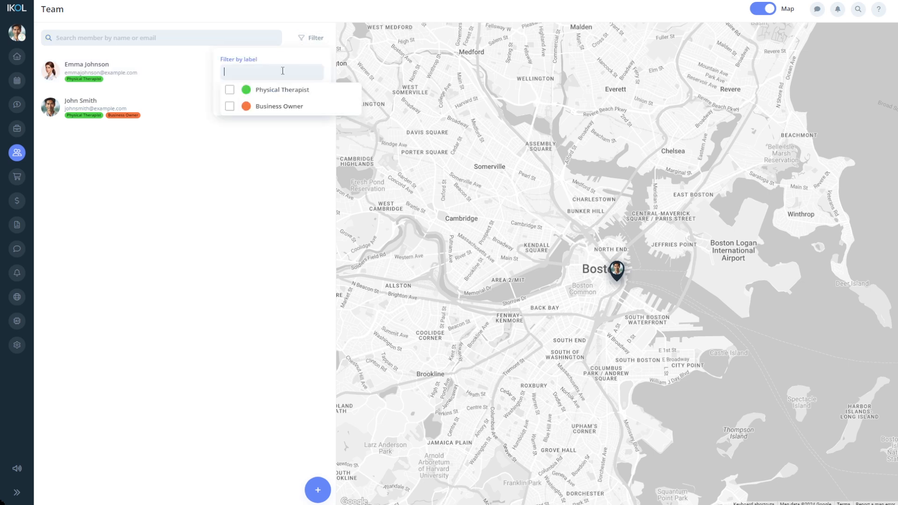
click(266, 110)
click(266, 111)
click(268, 141)
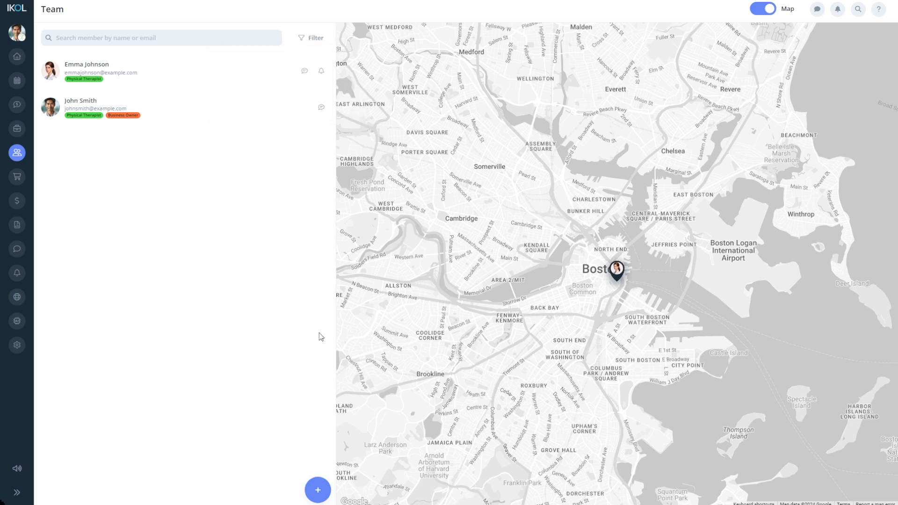
click(318, 489)
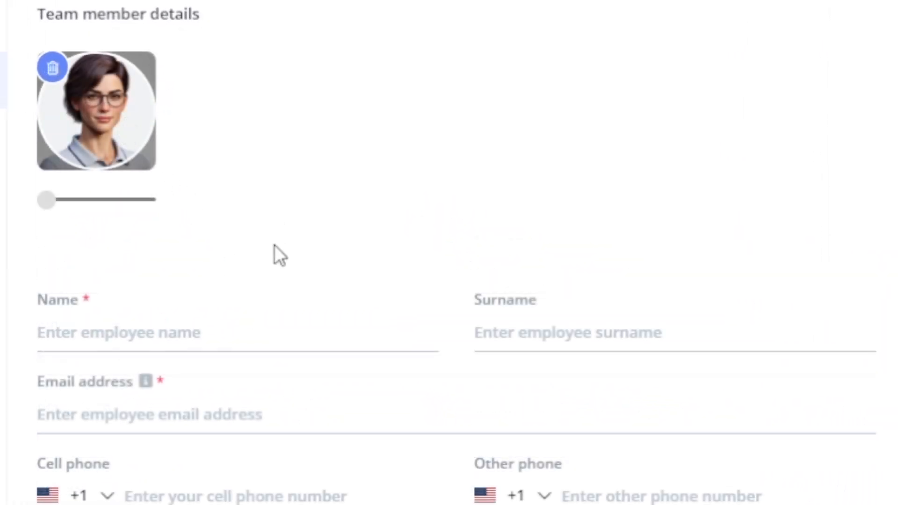
- Enter the new member's first name, surname, e-mail address and cell phone number
click(241, 331)
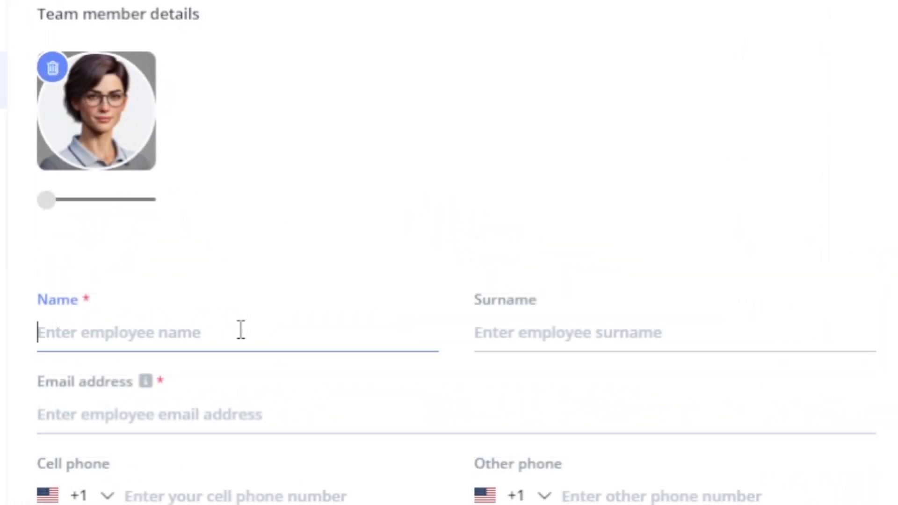
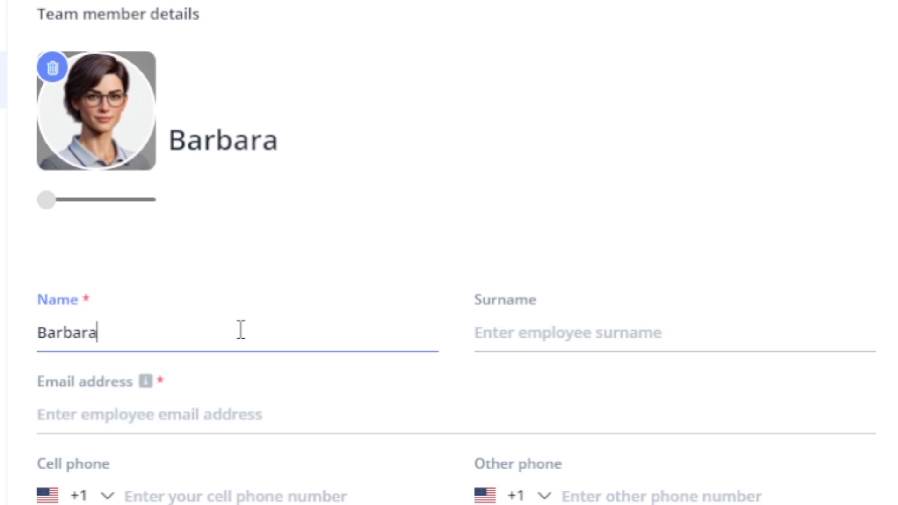
click(505, 342)
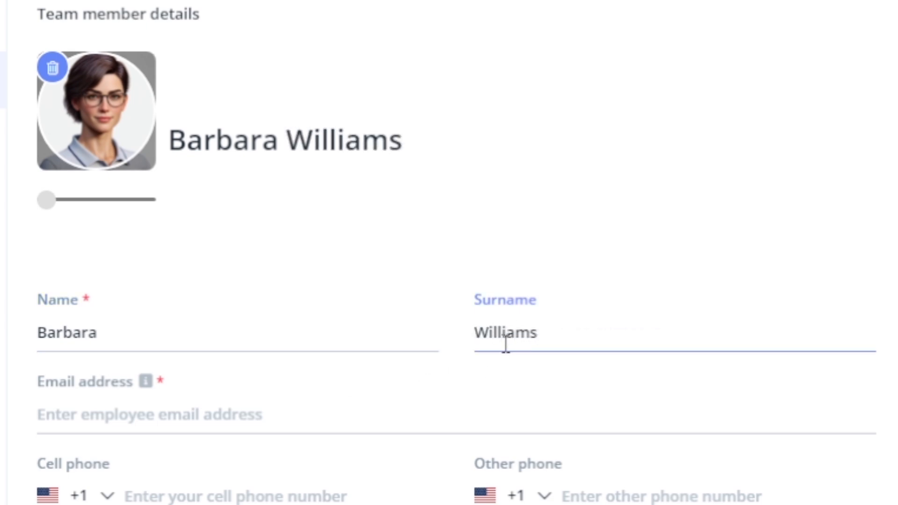
click(417, 408)
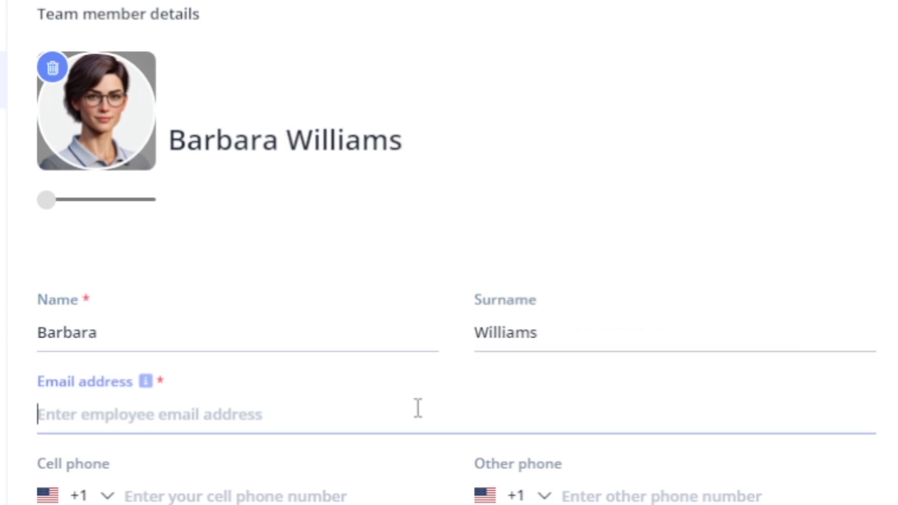
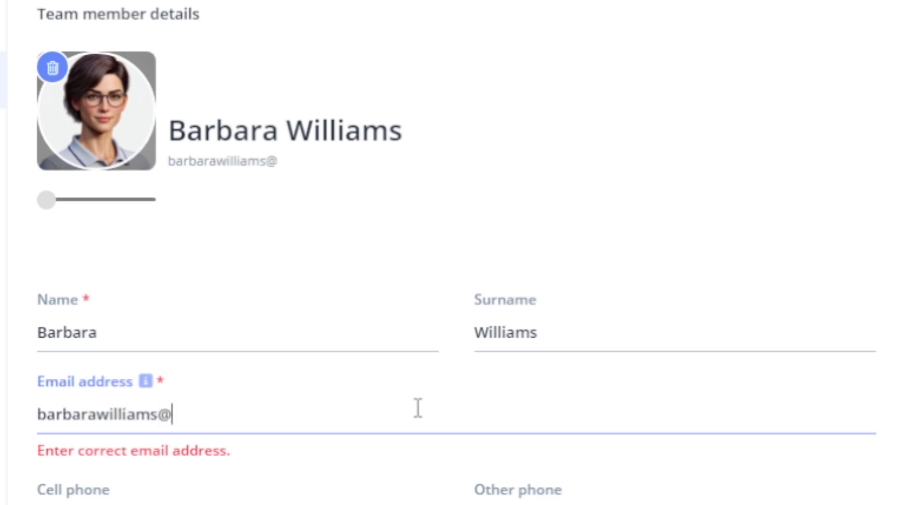
text(example.c)
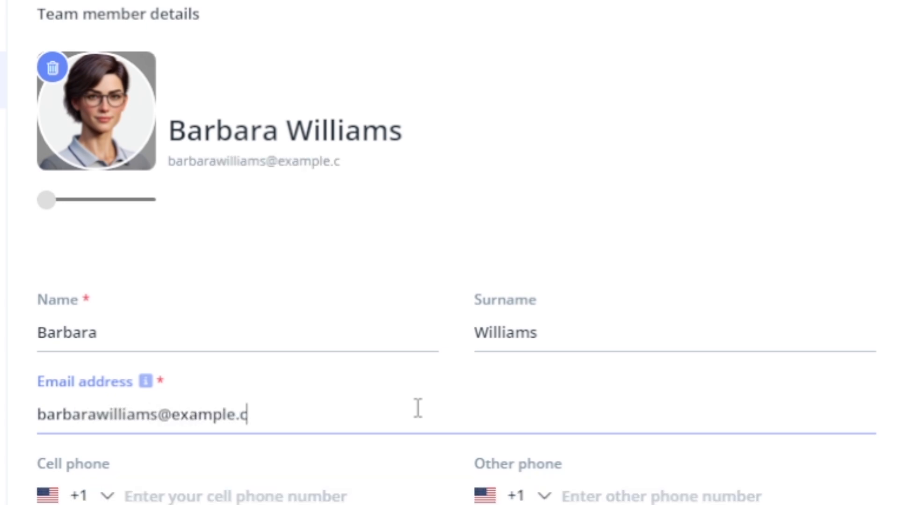
text(om)
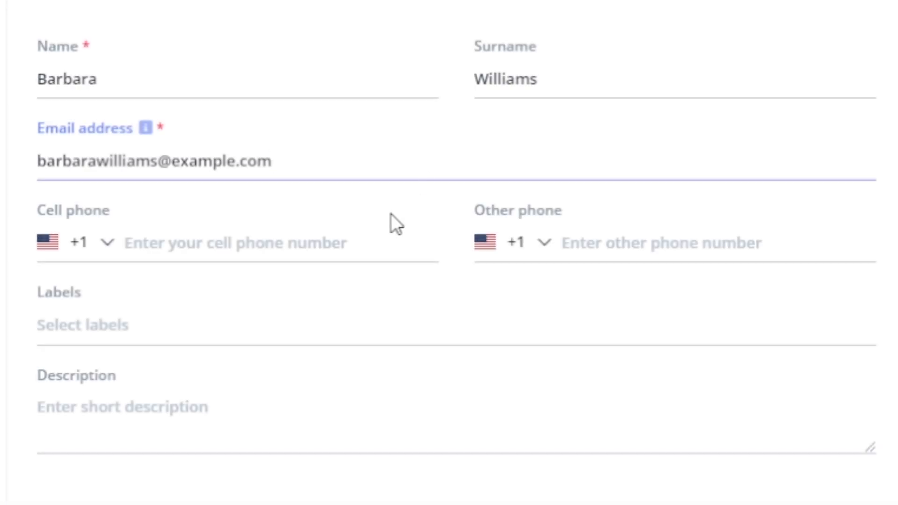
click(372, 239)
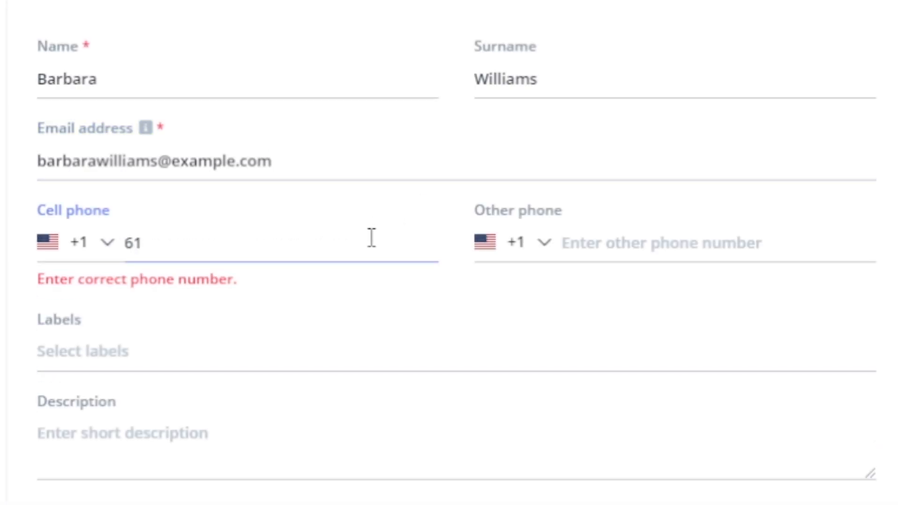
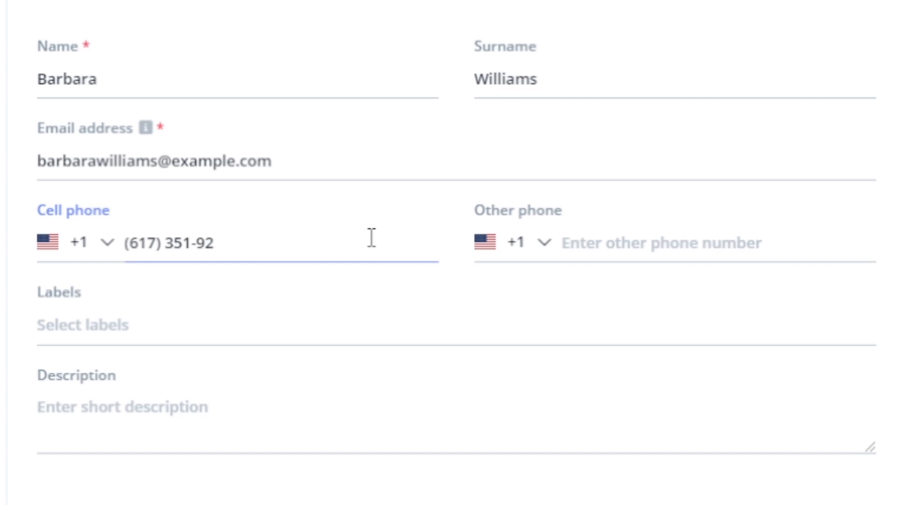
- Create and apply a light-blue Customer Service label, then describe her customer-service responsibility
click(377, 334)
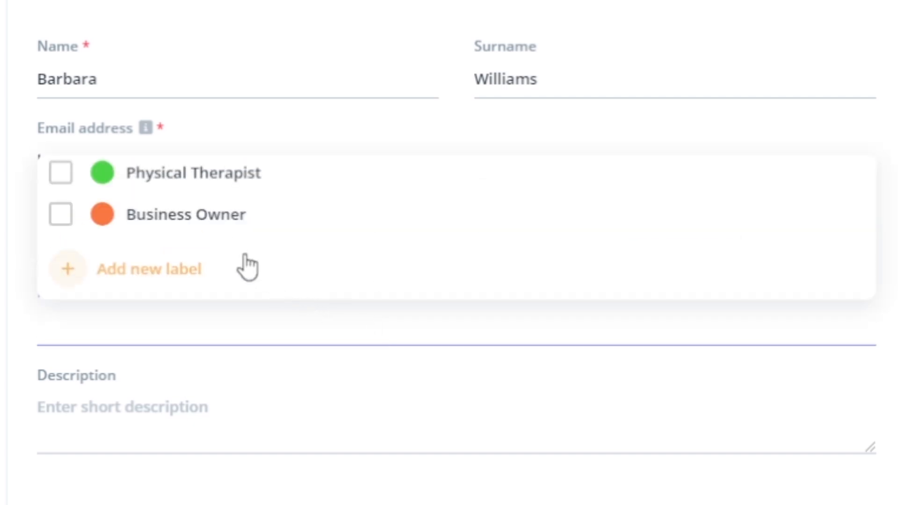
click(174, 271)
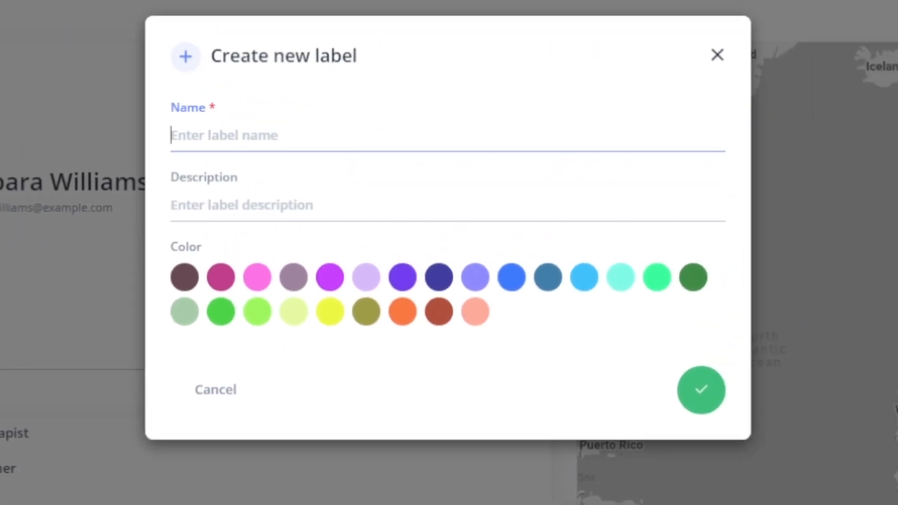
text(Customer Service)
click(263, 115)
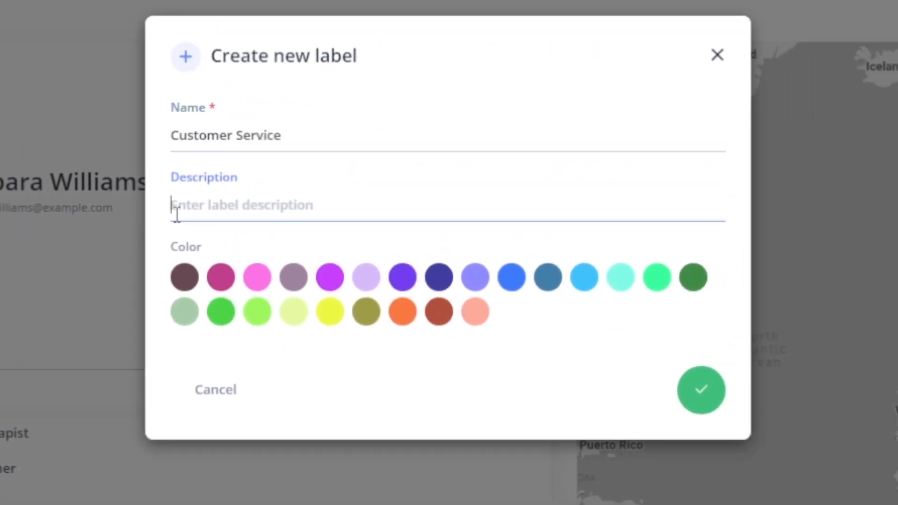
text(A label for team members responsible for customer service)
click(582, 281)
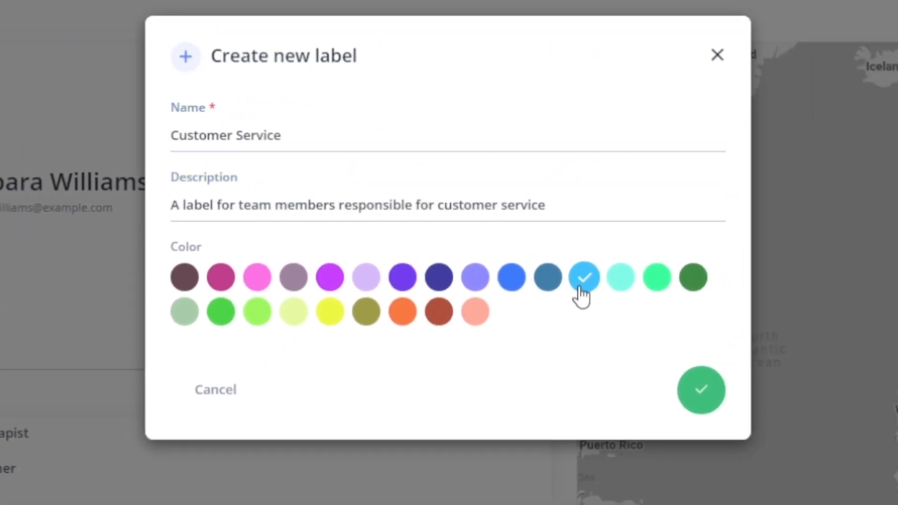
click(695, 397)
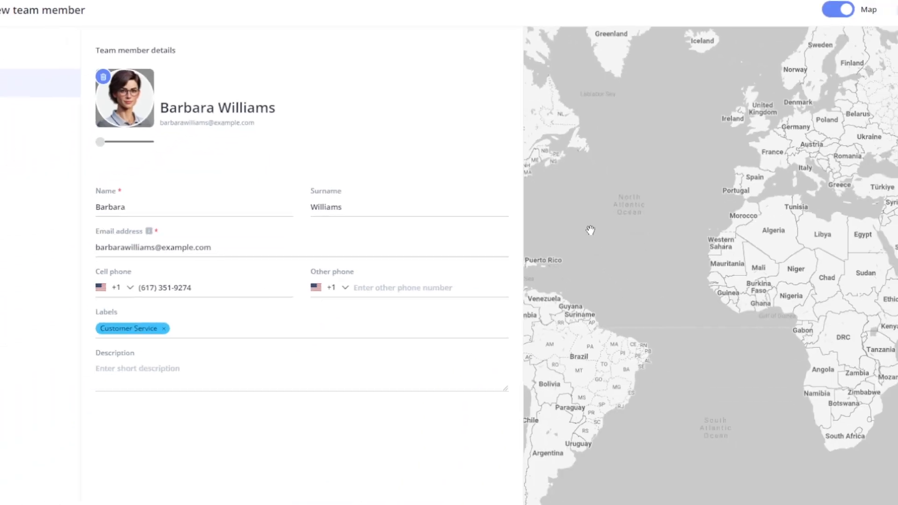
click(470, 295)
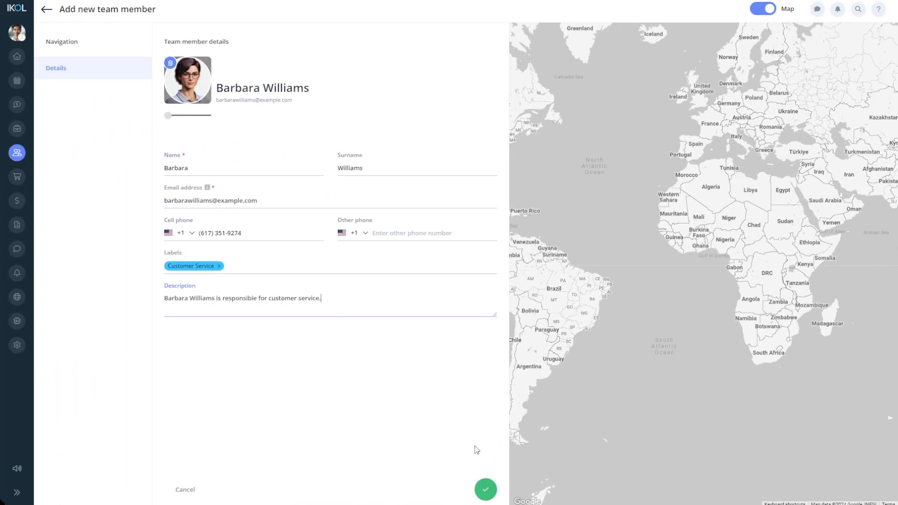
- Save the new member, bringing the Team list to three members
click(486, 489)
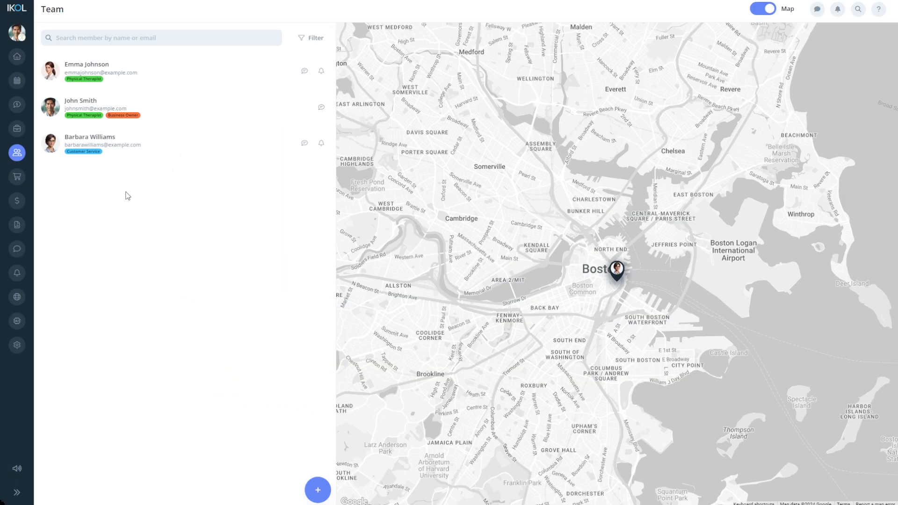
- Open the Team roles page from the sidebar's people menu
mouse_move(17, 152)
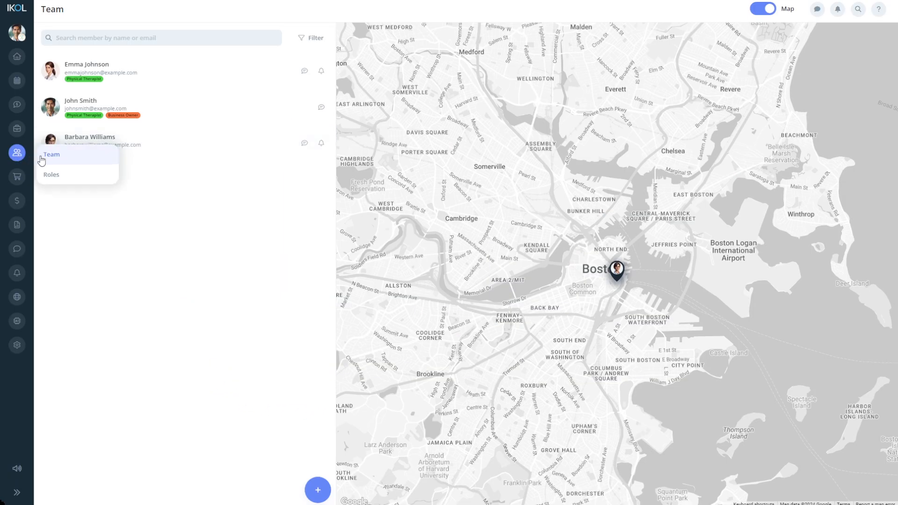
click(50, 174)
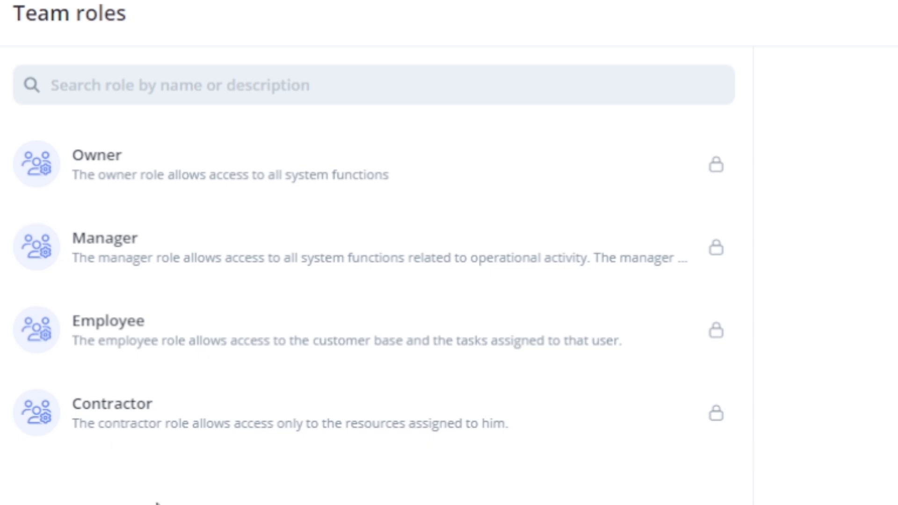
click(289, 87)
text(Owner)
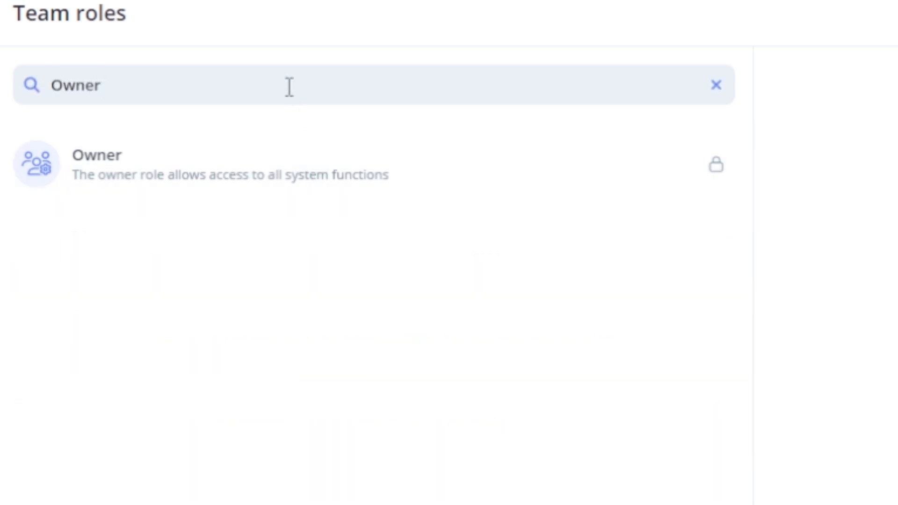
key(BackSpace)
key(BackSpace)
key(BackSpace)
key(BackSpace)
key(BackSpace)
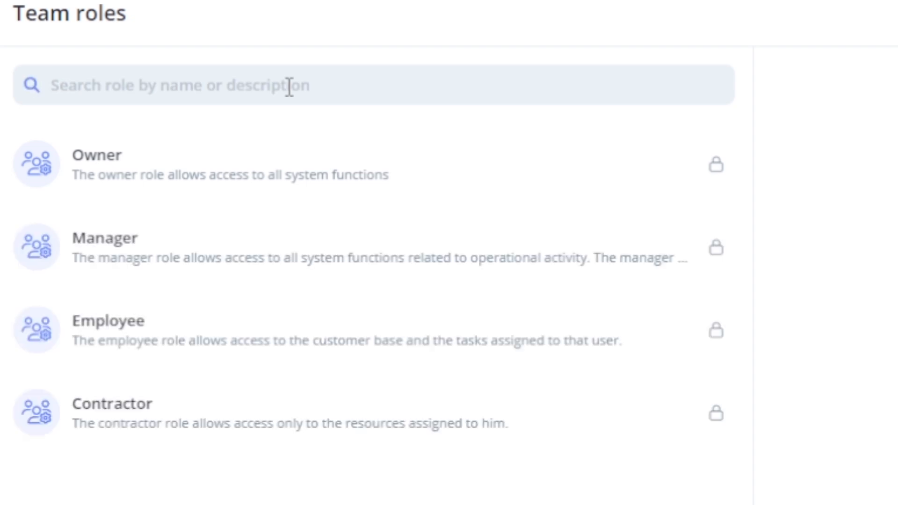
click(292, 162)
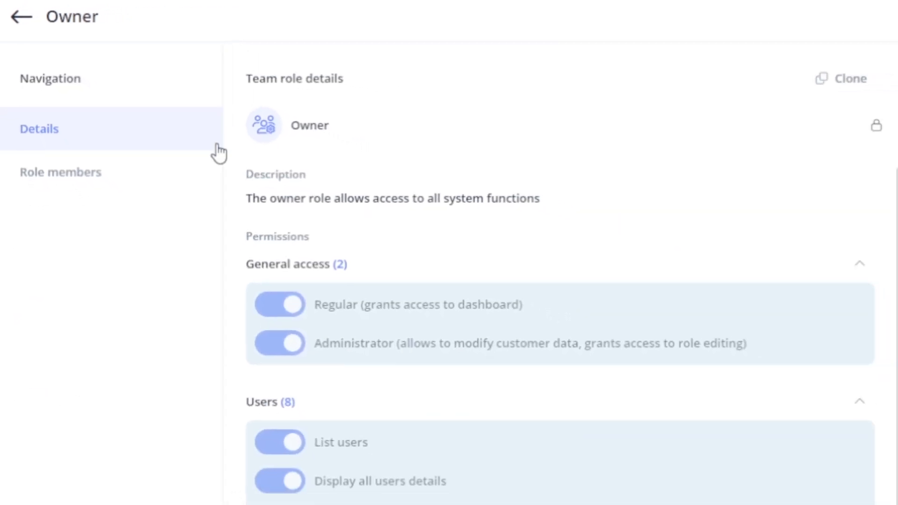
click(190, 169)
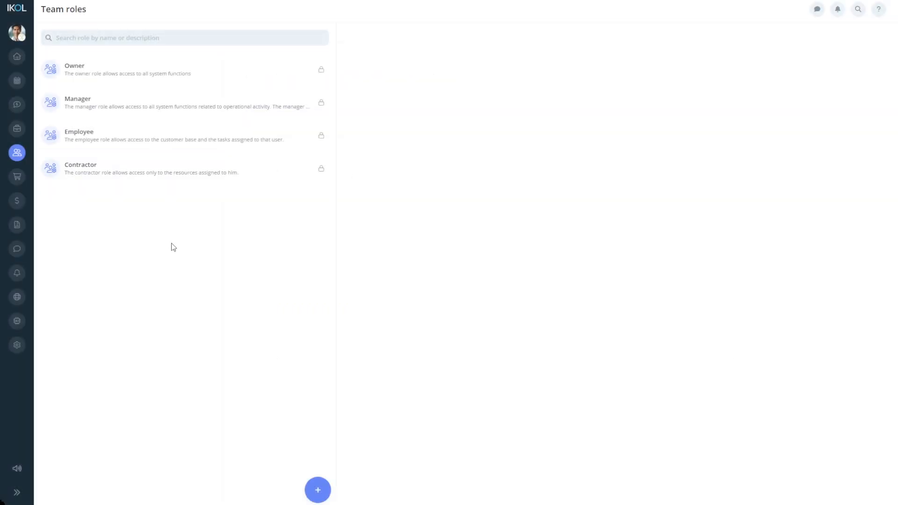
- Add a role named Customer Service, described 'For team members responsible for taking care of our clients.'
click(316, 489)
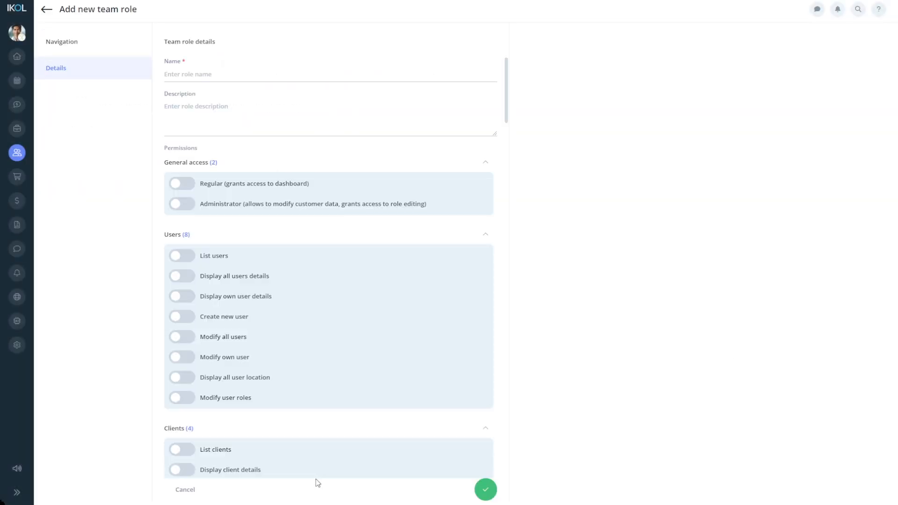
click(229, 72)
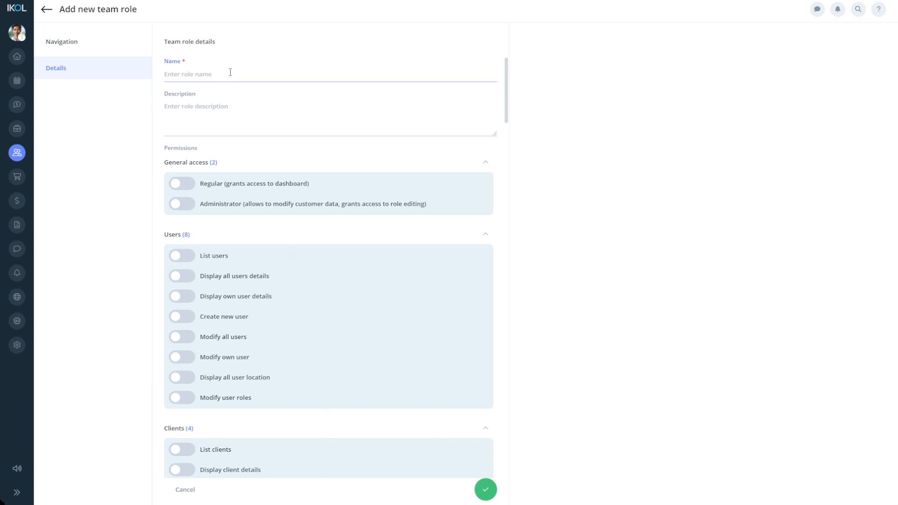
text(Customer Service)
click(225, 106)
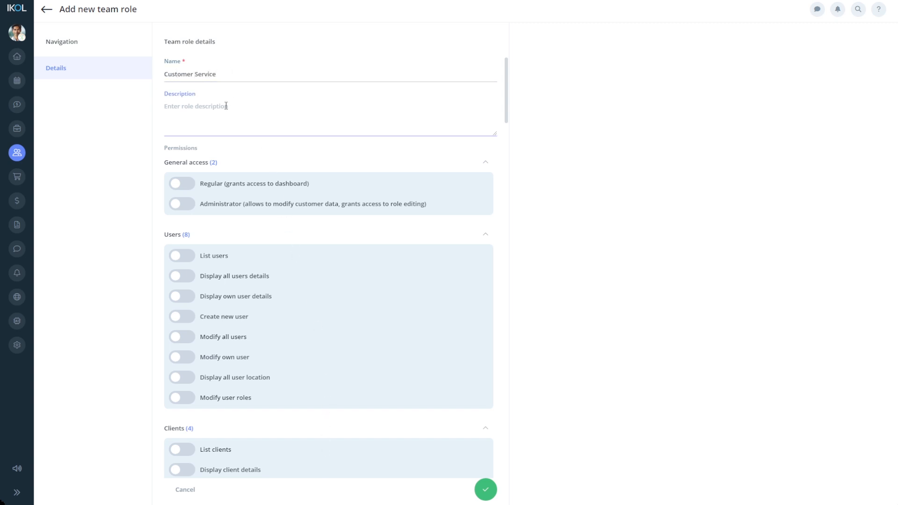
text(For team members responsible for taking care of our clients.)
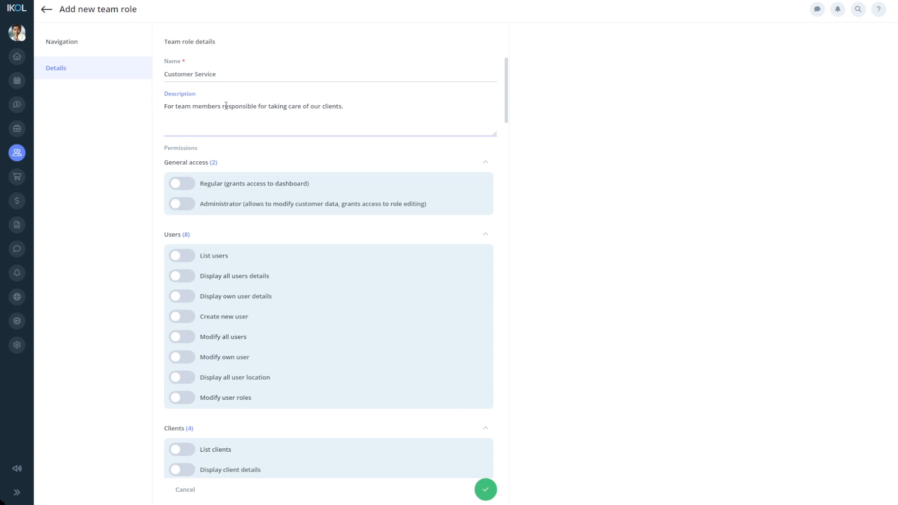
- Enable all Clients and Client contacts permissions for the role
scroll(243, 194, down, 4)
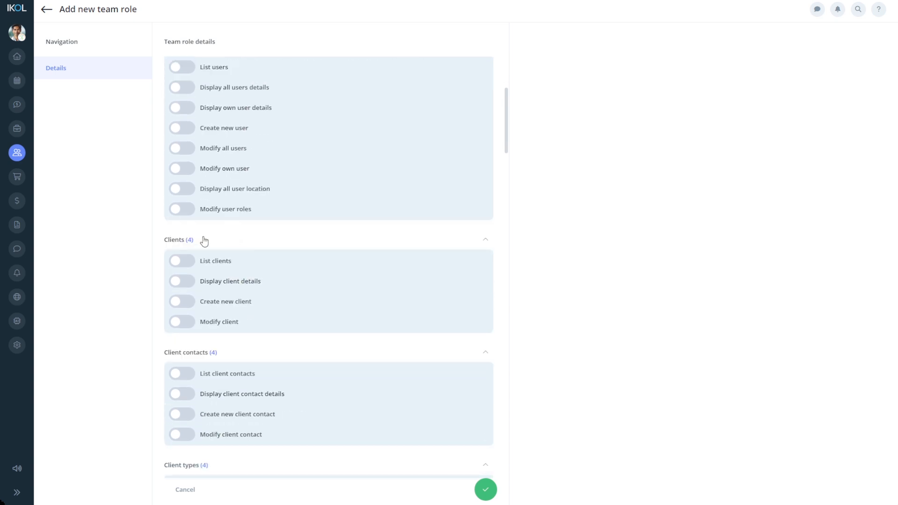
click(183, 262)
click(186, 281)
click(186, 301)
click(186, 322)
scroll(186, 321, down, 3)
click(185, 233)
click(185, 253)
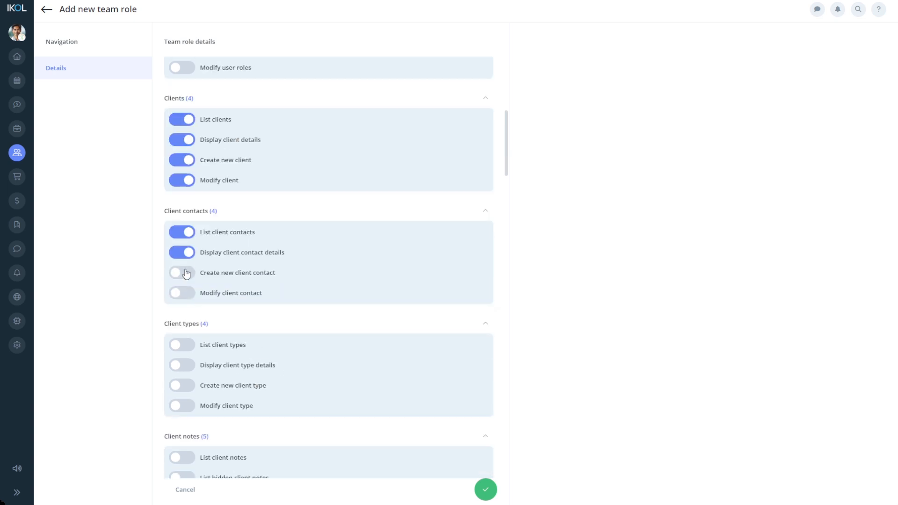
click(185, 292)
scroll(189, 300, down, 1)
scroll(188, 301, down, 2)
click(184, 203)
- Enable all Client types and Client notes permissions and save the Customer Service role
click(183, 224)
click(184, 244)
click(184, 265)
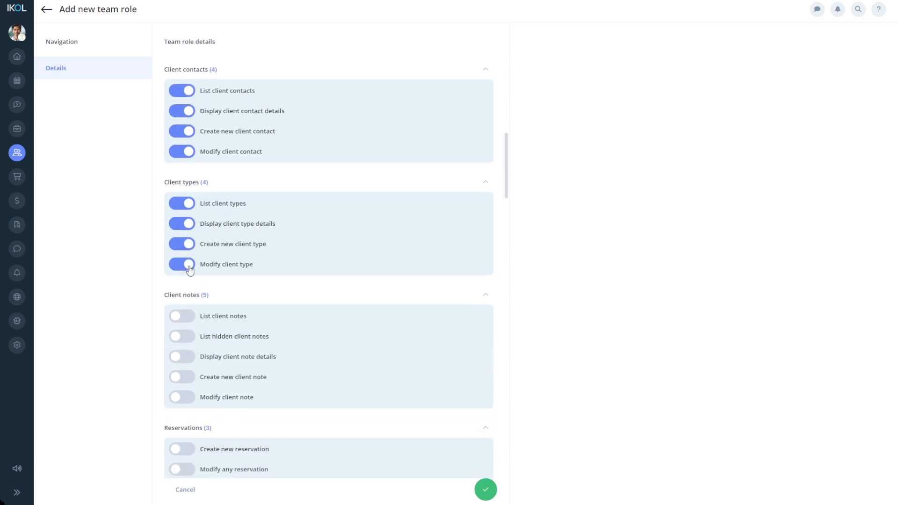
click(184, 316)
click(191, 337)
click(189, 357)
click(189, 377)
click(191, 398)
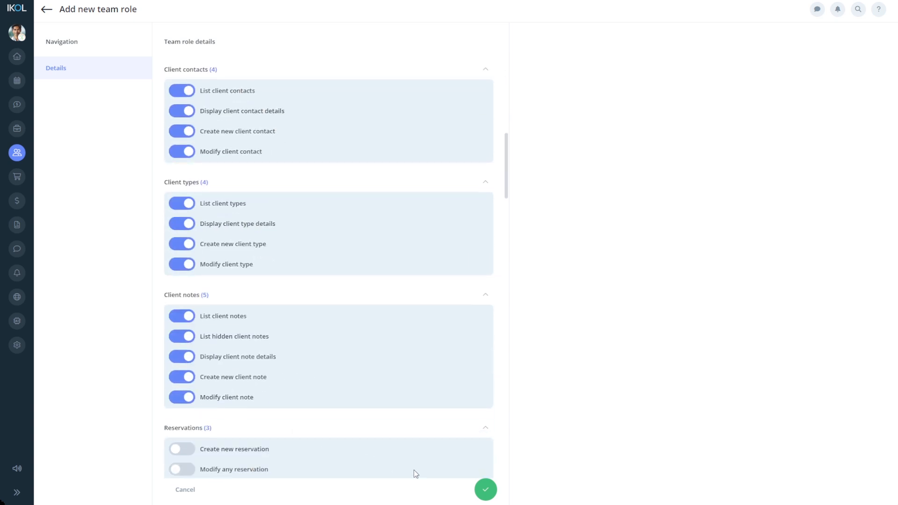
click(485, 489)
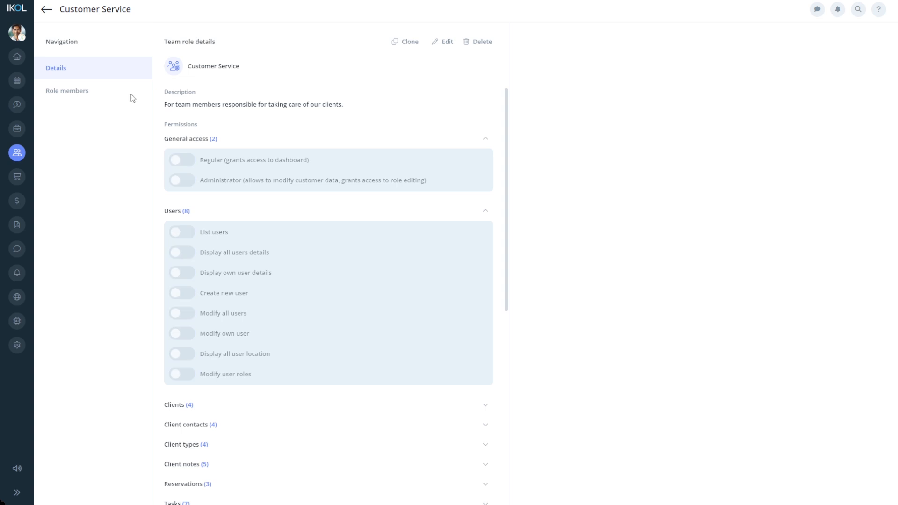
- Go back and open the new member's details from the Team list
click(47, 9)
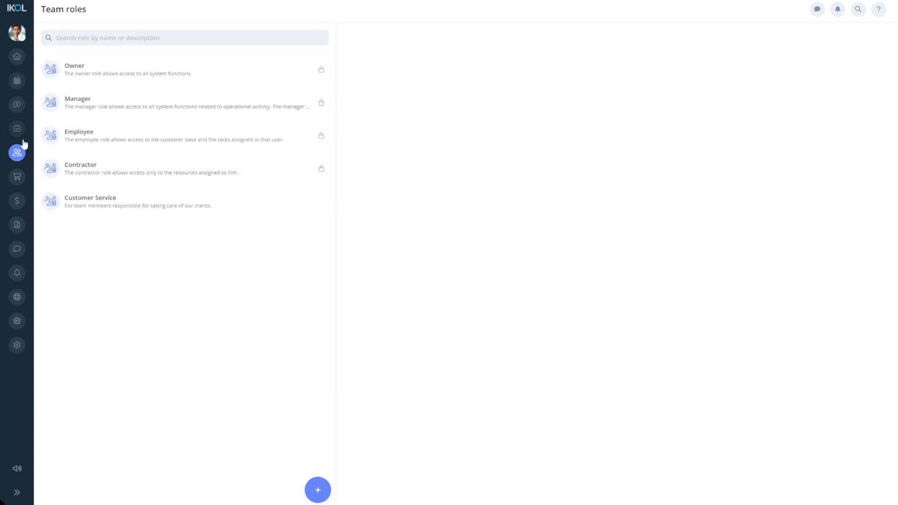
mouse_move(21, 158)
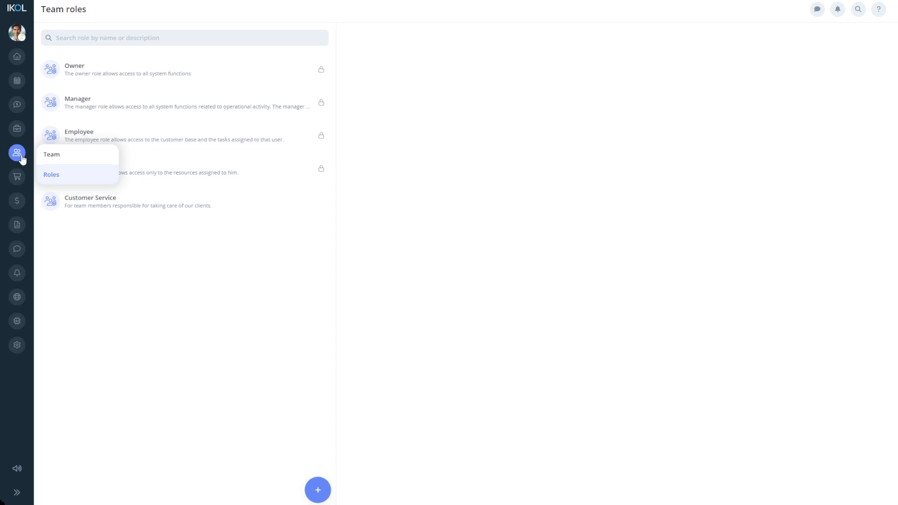
click(45, 158)
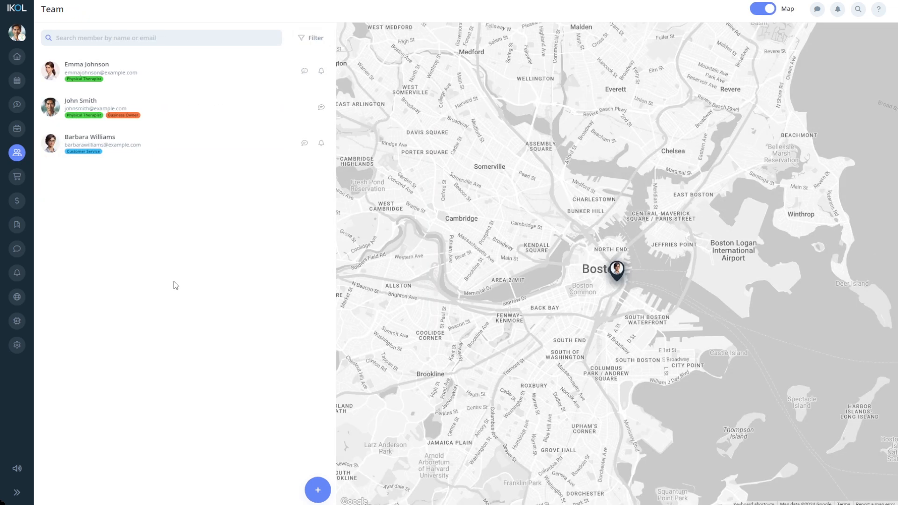
click(143, 152)
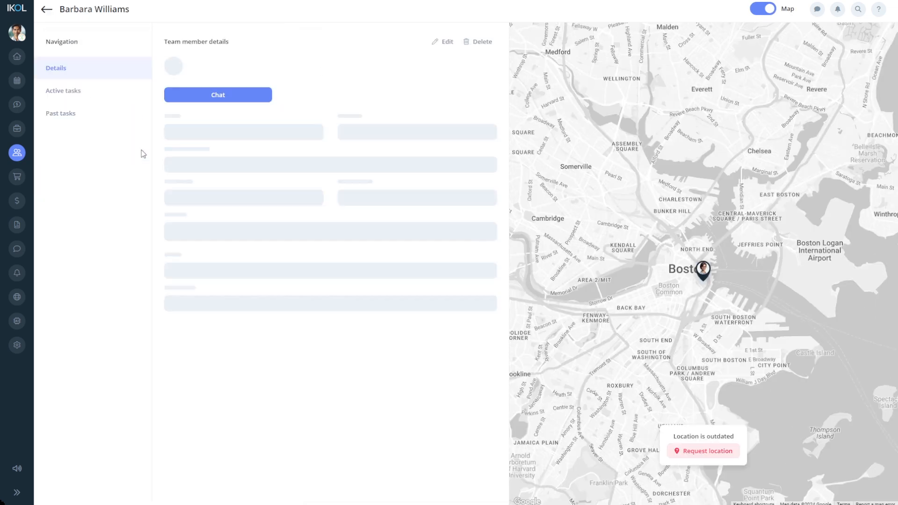
- Change the member's role from Contractor to Customer Service and save
click(437, 42)
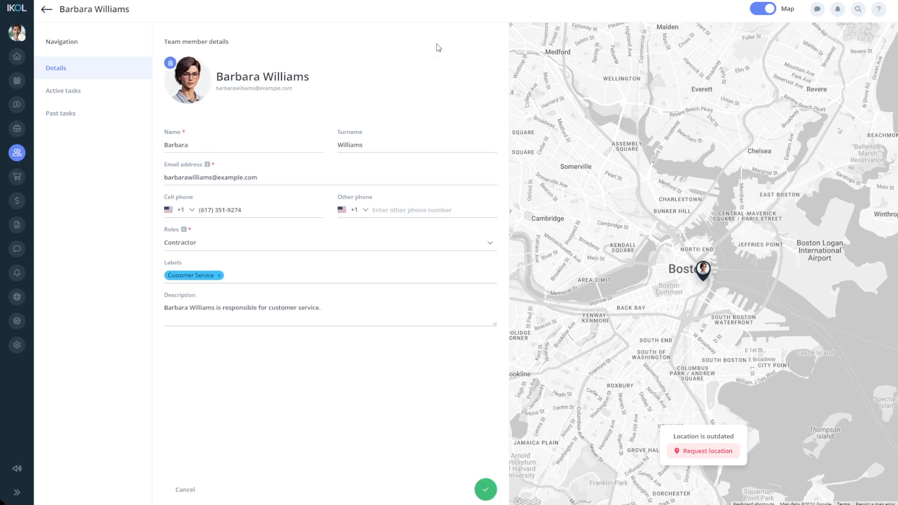
click(360, 243)
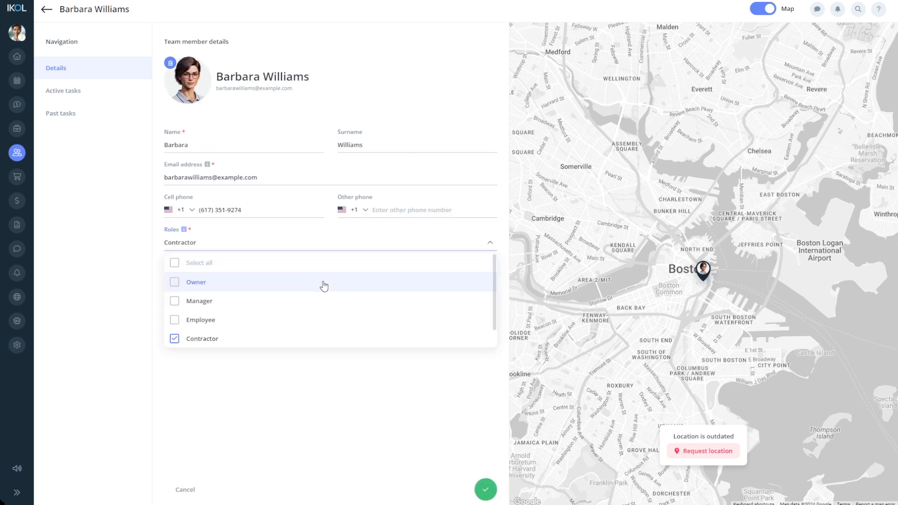
scroll(299, 308, down, 1)
click(270, 338)
click(261, 320)
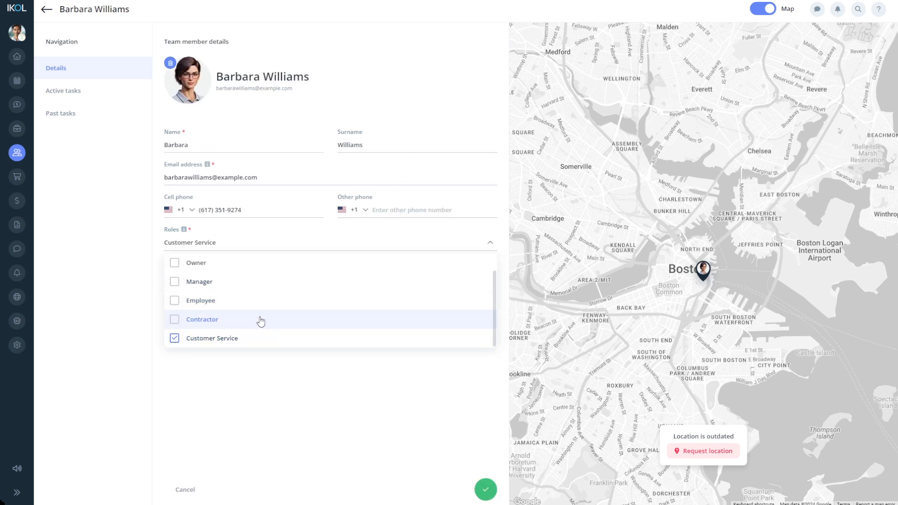
click(304, 382)
click(485, 489)
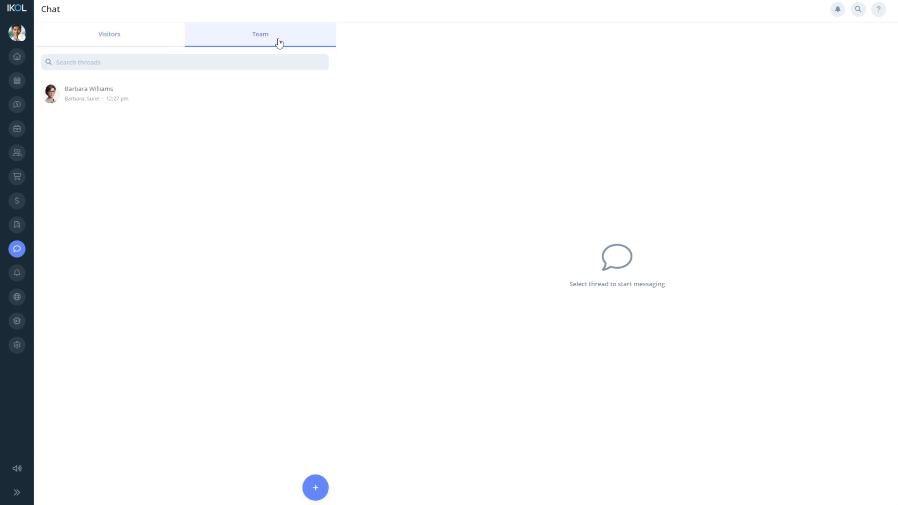
- Send a 'Thanks' message in the team chat thread with the new member
click(220, 96)
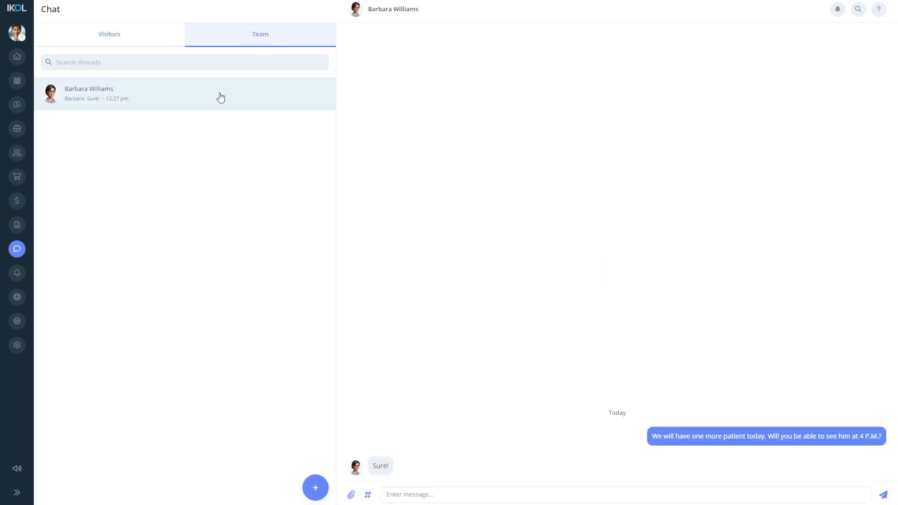
click(413, 487)
text(Thanks!)
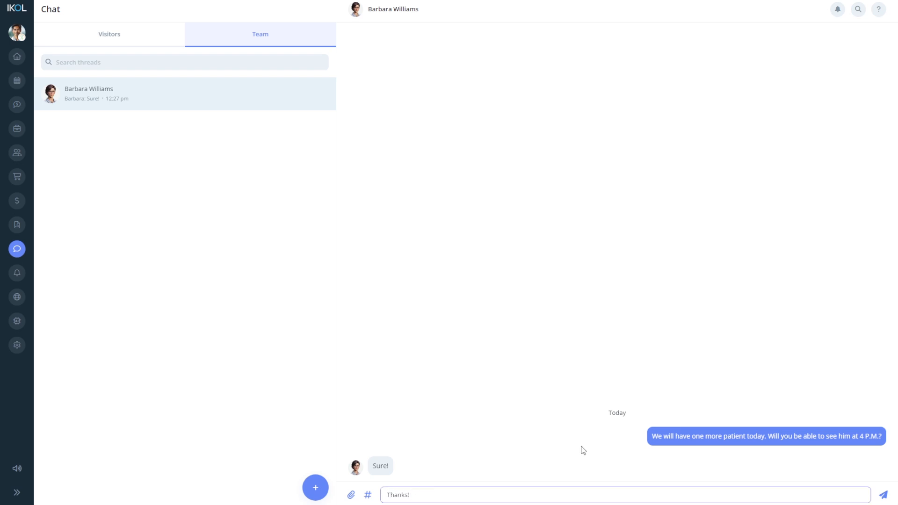
click(884, 495)
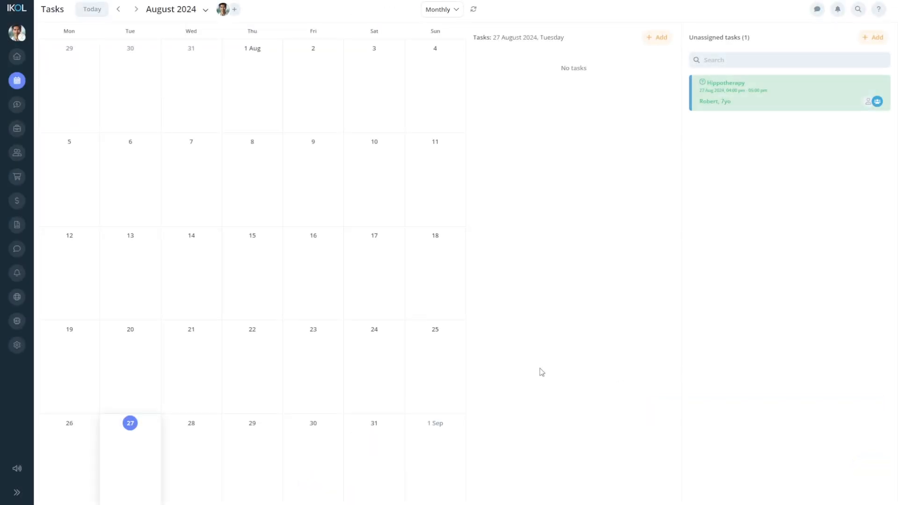
- Assign the unassigned Hippotherapy task on 27 August to the customer service member and save
click(763, 104)
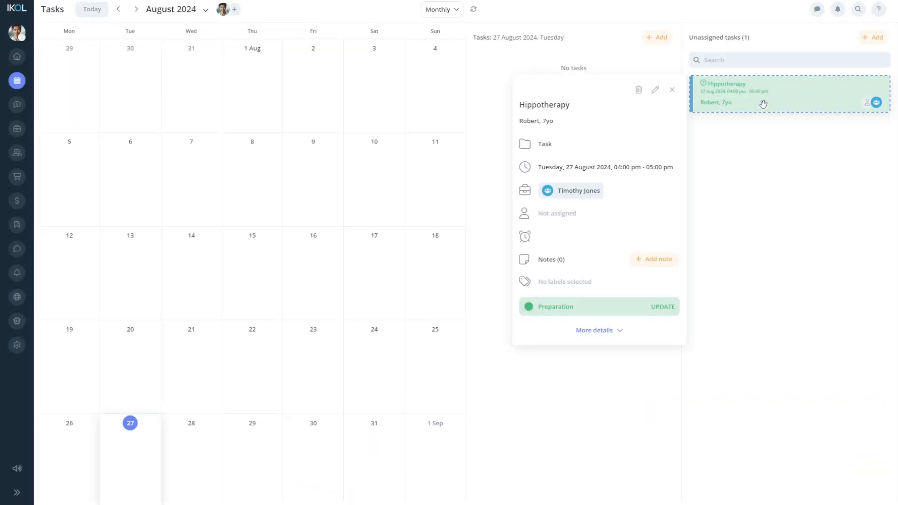
click(654, 89)
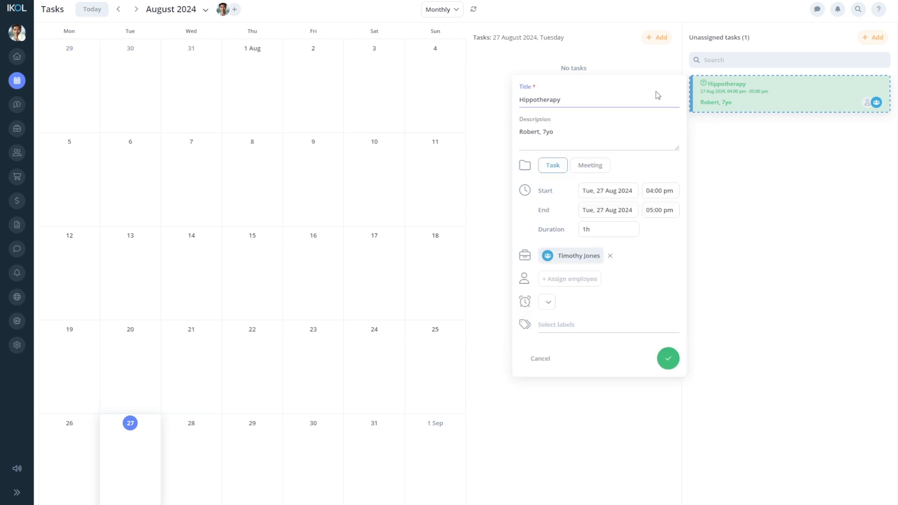
click(593, 278)
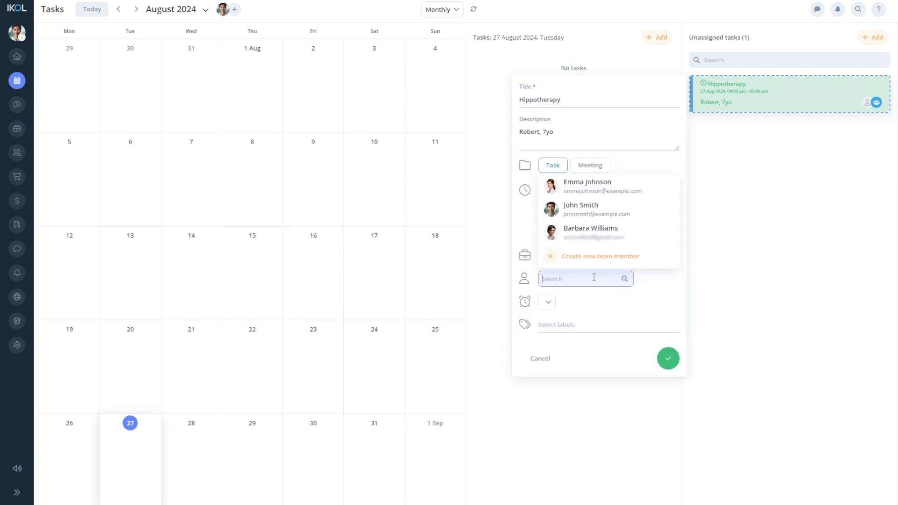
click(605, 242)
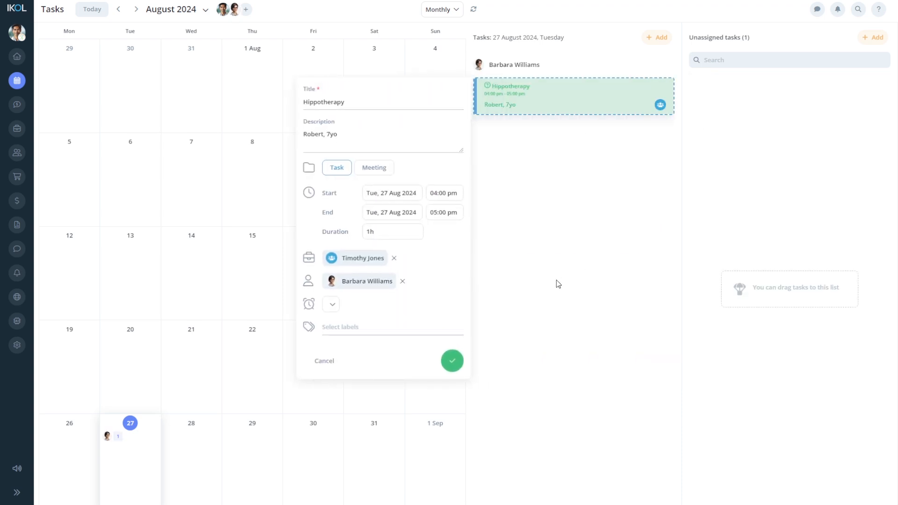
click(453, 364)
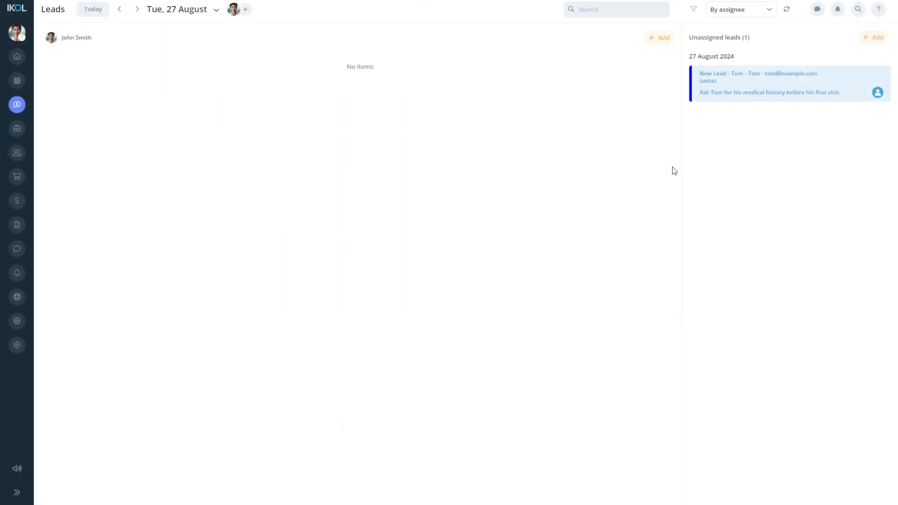
- Assign the 27 August medical-history lead to the customer service member and save it
click(783, 95)
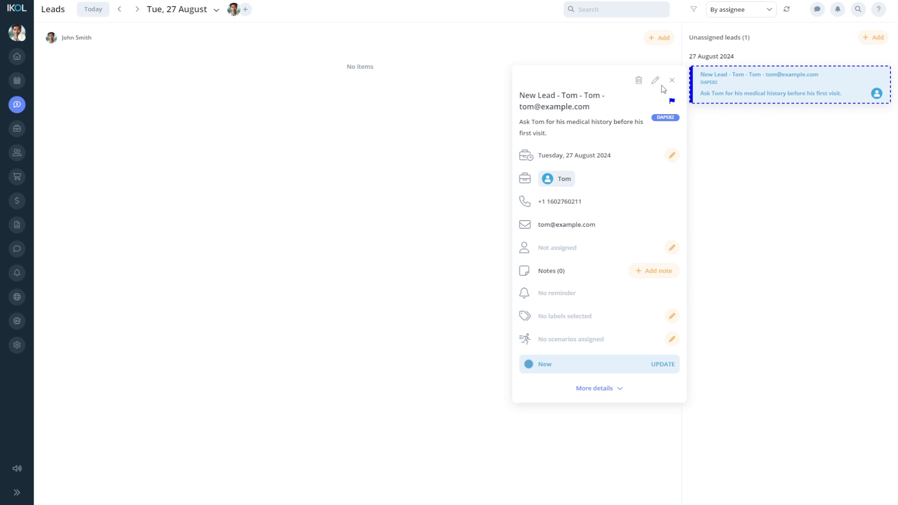
click(655, 80)
click(595, 249)
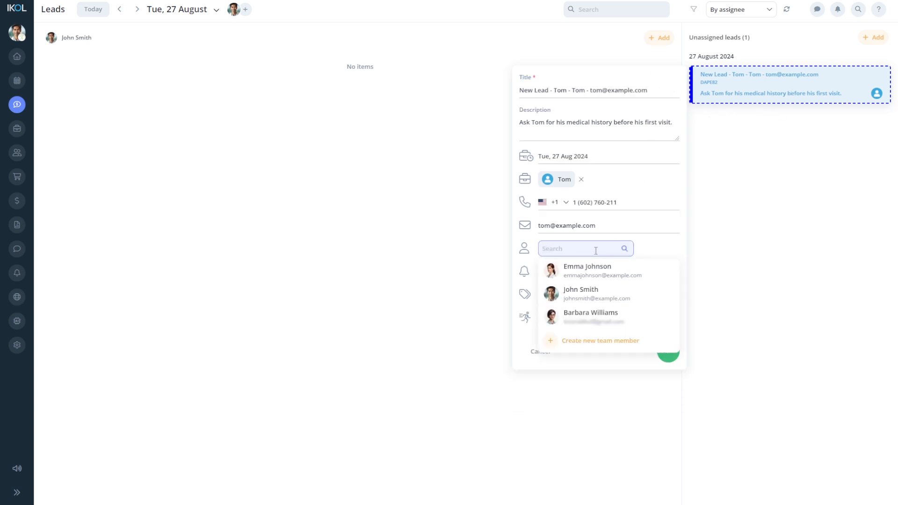
click(586, 316)
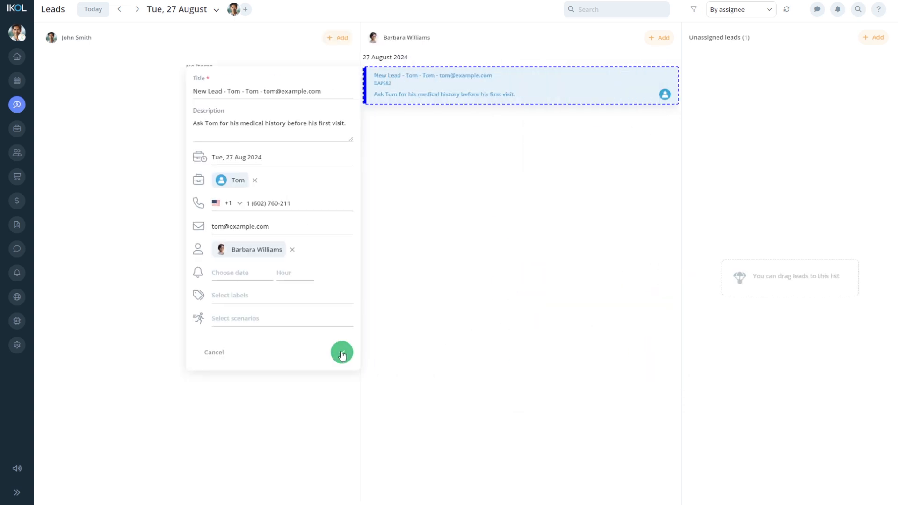
click(341, 353)
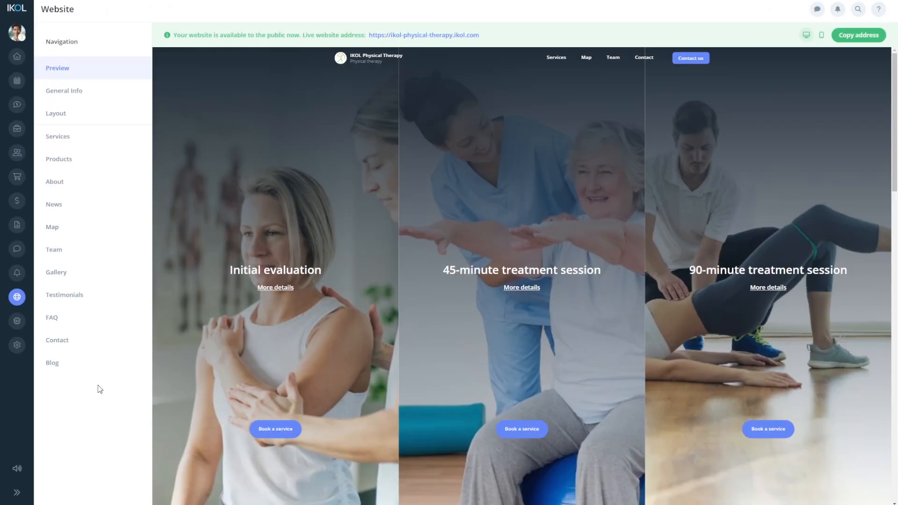
- Turn on Show team for the website and add three members, starting with the customer service member
click(75, 258)
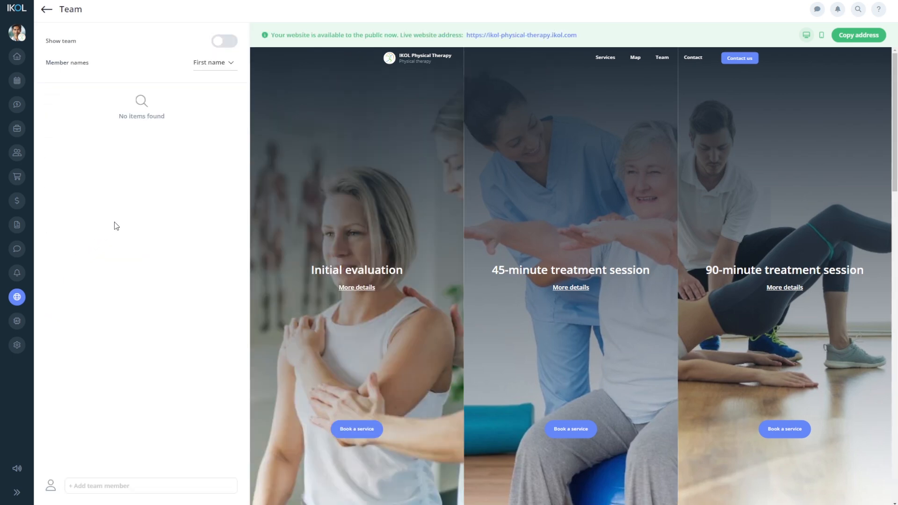
click(222, 42)
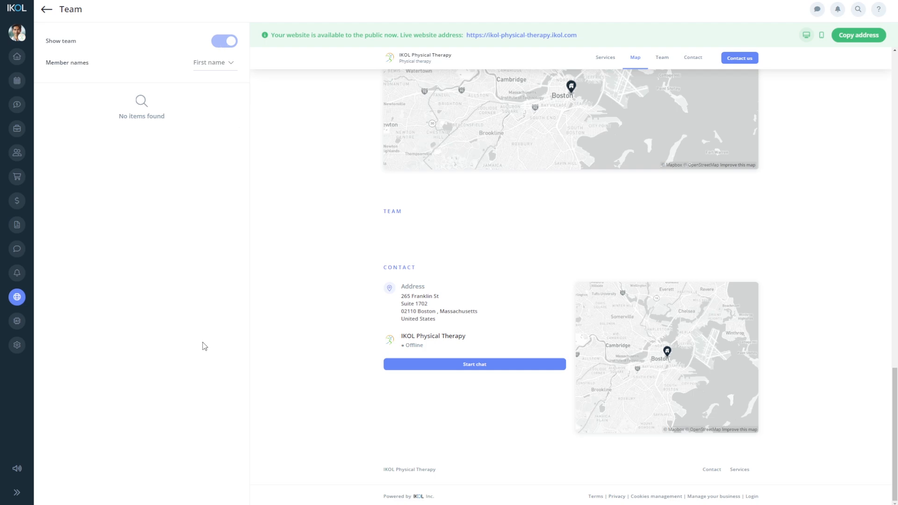
click(166, 485)
click(160, 465)
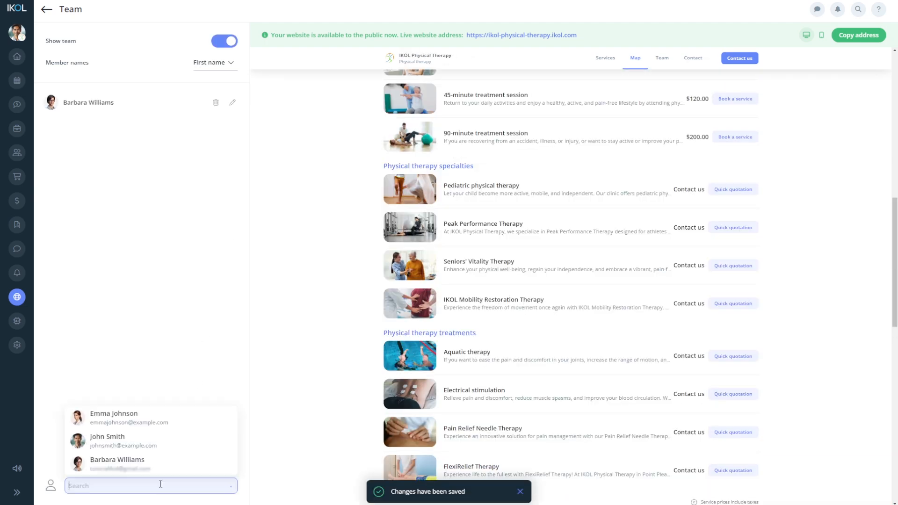
click(150, 467)
click(150, 469)
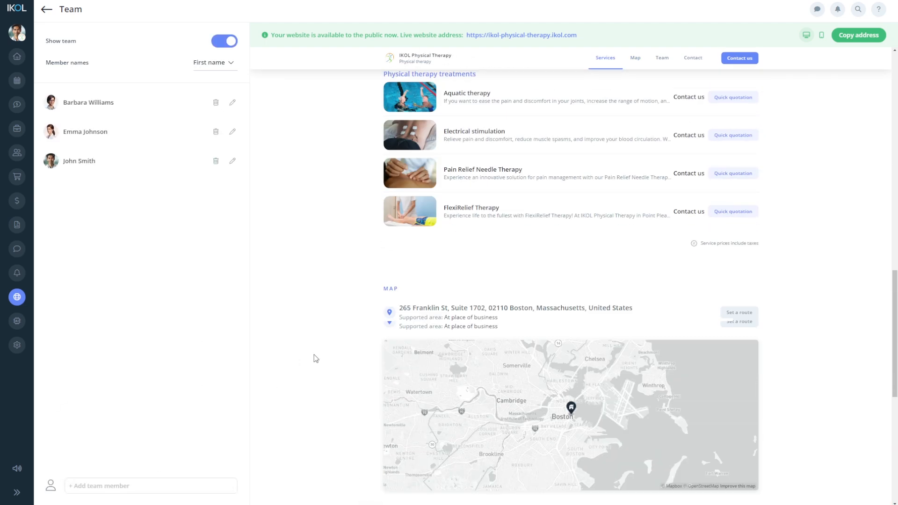